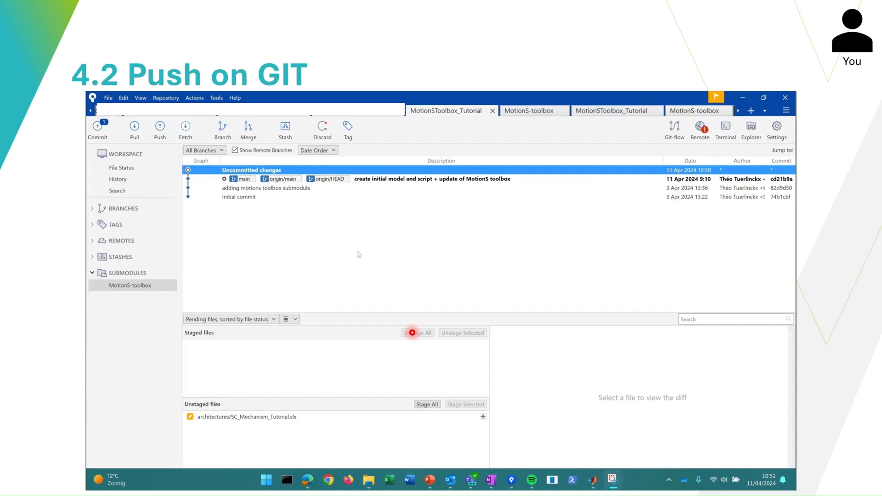
Open the MotionS-toolbox submodule repository and stage the modified file mech/MDTiM_FW_Mech.slx
left_click(125, 288)
double_click(125, 285)
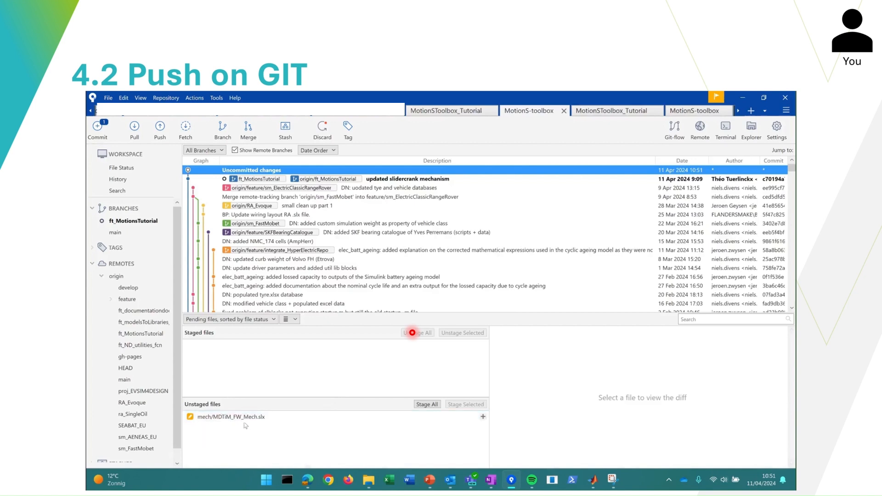
left_click(243, 419)
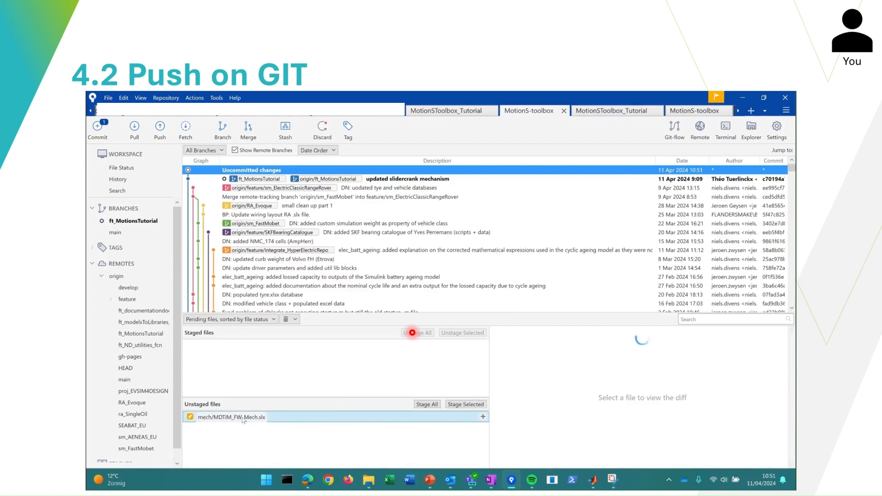
left_click(425, 406)
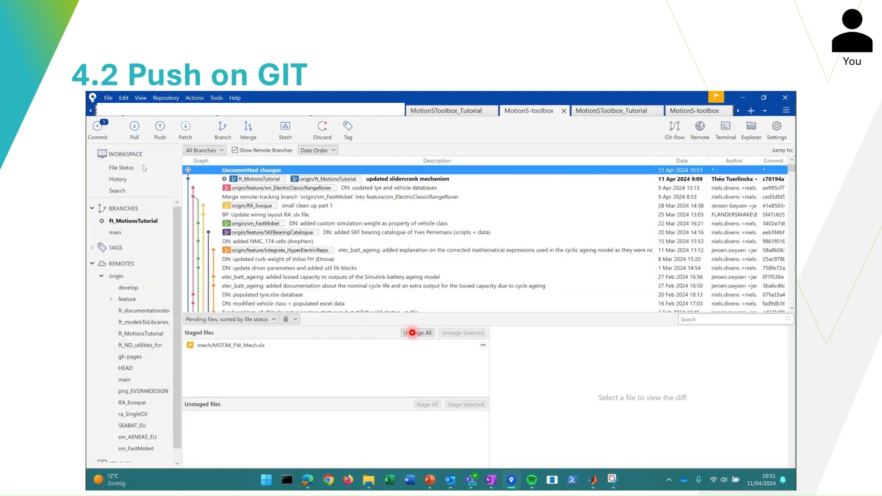
Commit the staged toolbox file with the message "modified slidercrank mechanism" and push the ft_MotionsTutorial branch to origin
left_click(124, 169)
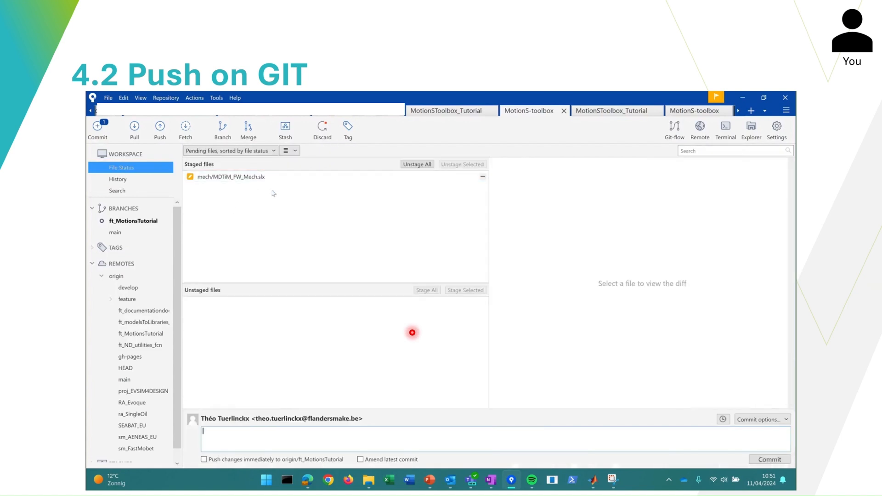
left_click(255, 440)
type("modified slidercrank mechanism")
left_click(769, 459)
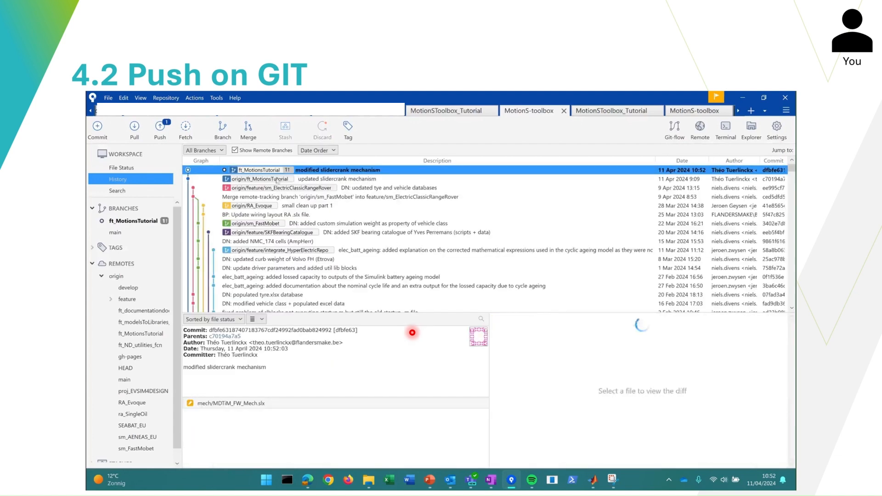
left_click(161, 133)
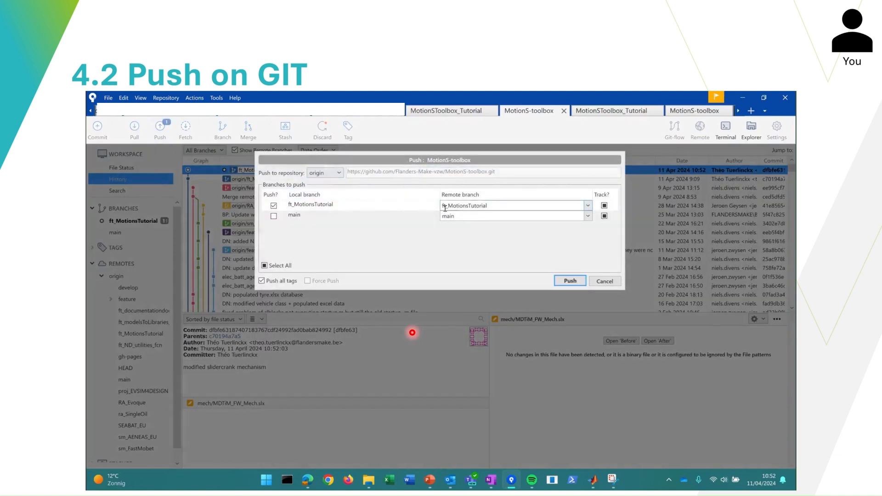
left_click(562, 282)
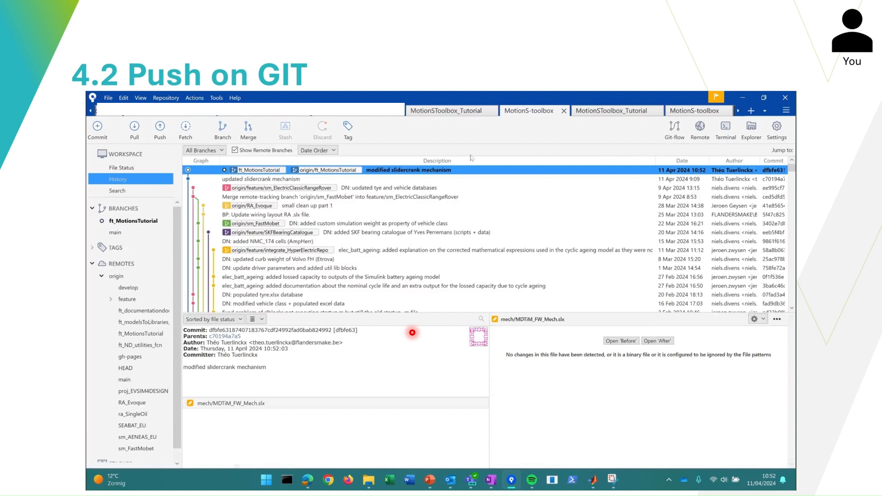
Return to the MotionSToolbox_Tutorial repository and stage only architectures/SC_Mechanism_Tutorial.slx
left_click(409, 111)
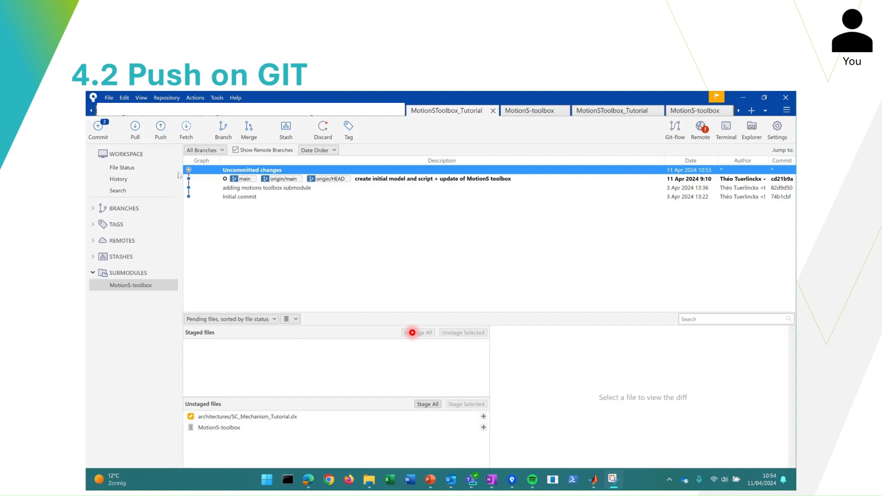
left_click(259, 419)
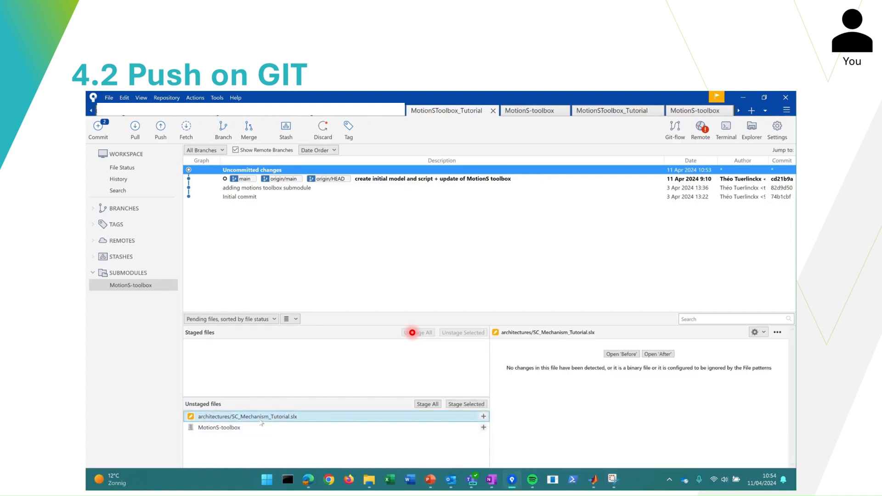
left_click(465, 404)
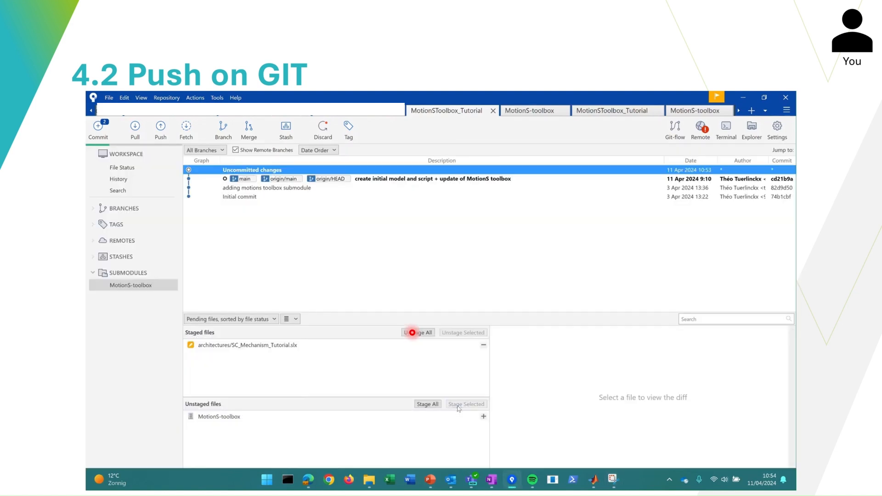
Commit the staged architecture file with the message "modified custom component" and push the main branch to origin
left_click(135, 168)
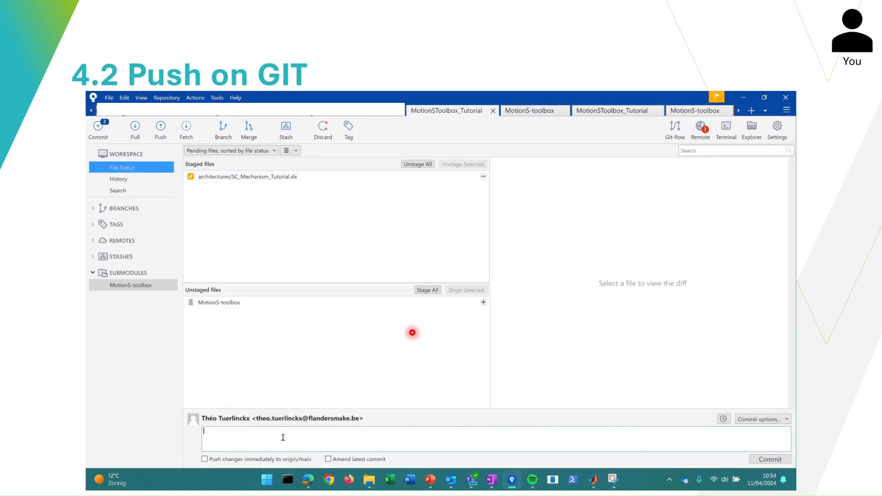
type("modified dusti")
key("BackSpace")
type("om component")
left_click(760, 460)
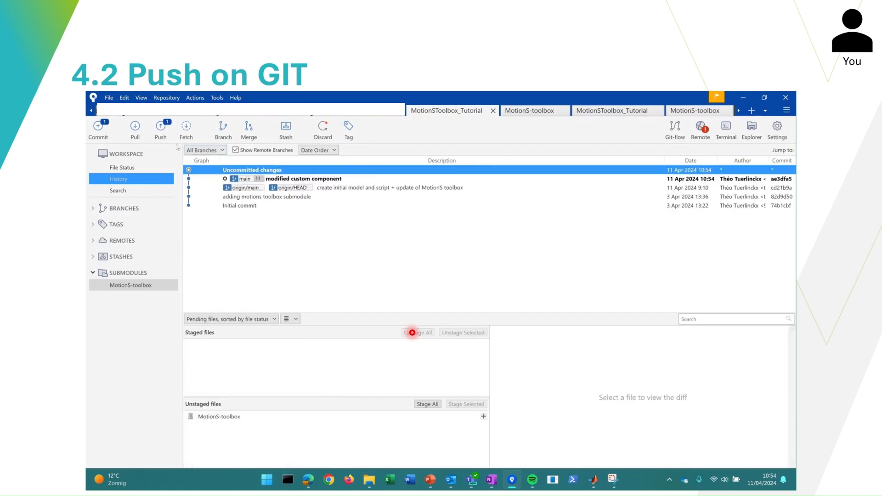
left_click(162, 129)
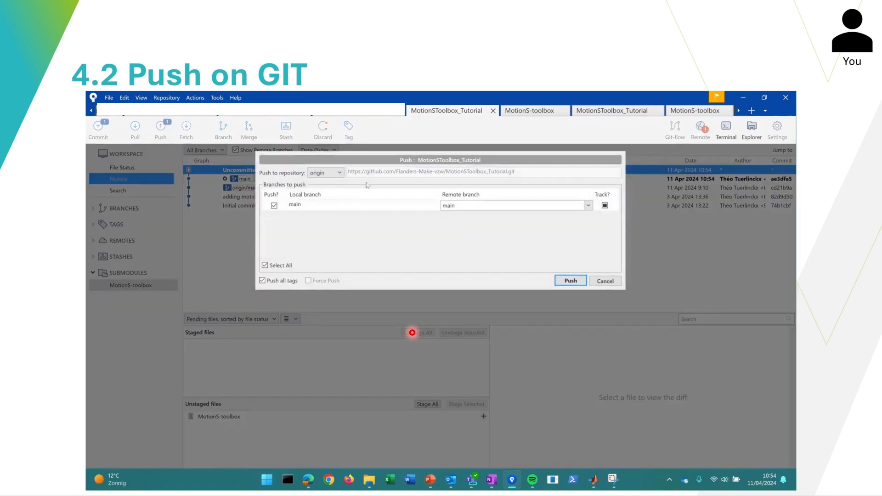
left_click(562, 280)
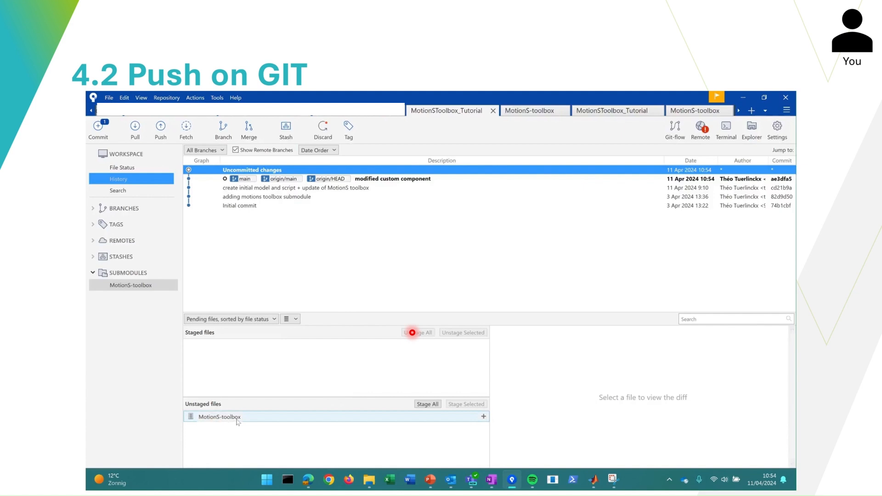
Stage the MotionS-toolbox submodule change and commit it with the message "update on MotionS toolbox (modified slidercrank mechanism)"
left_click(328, 418)
left_click(464, 405)
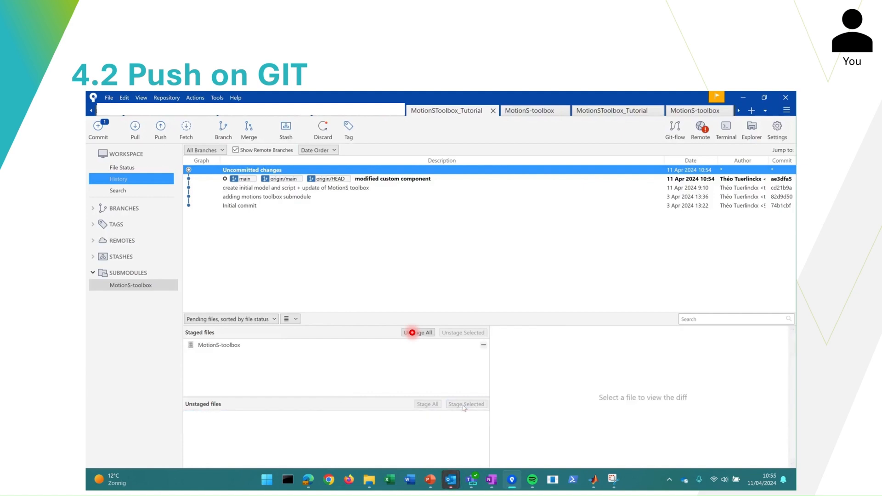
left_click(122, 168)
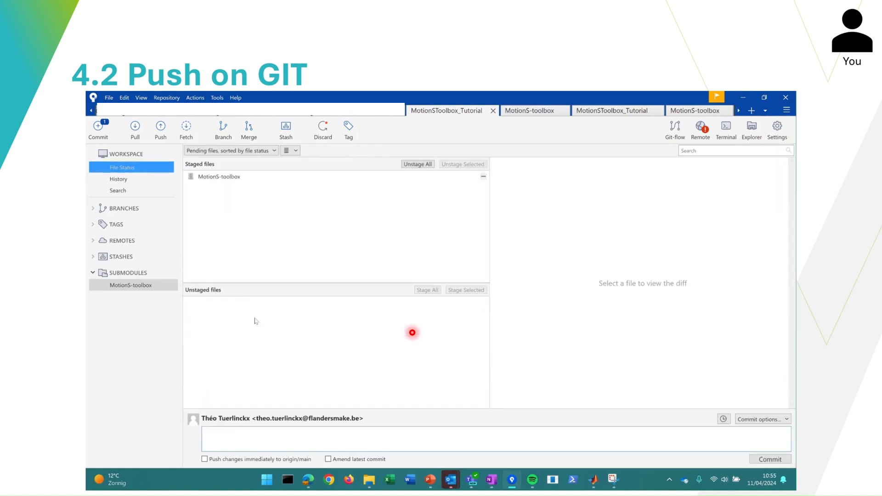
left_click(243, 436)
type("update on MotionS toolobox (modified slider srank me")
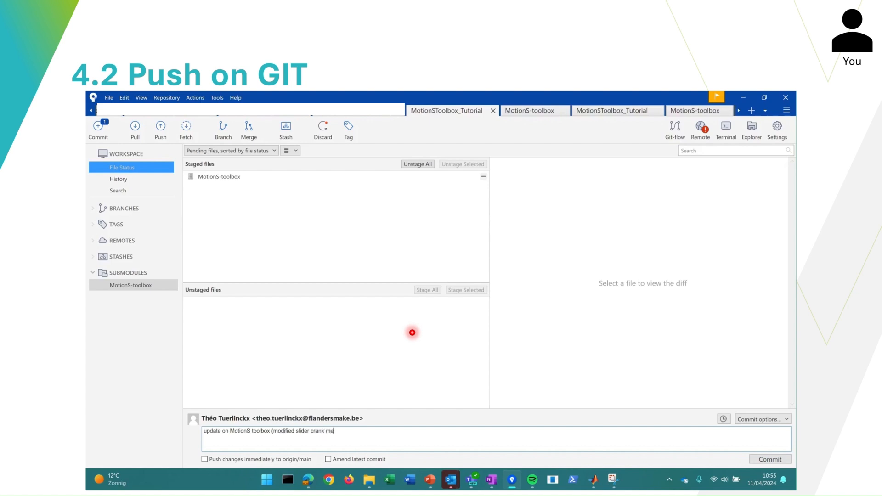
type("che")
key("BackSpace")
type("anism")
left_click(312, 430)
key("BackSpace")
left_click(751, 459)
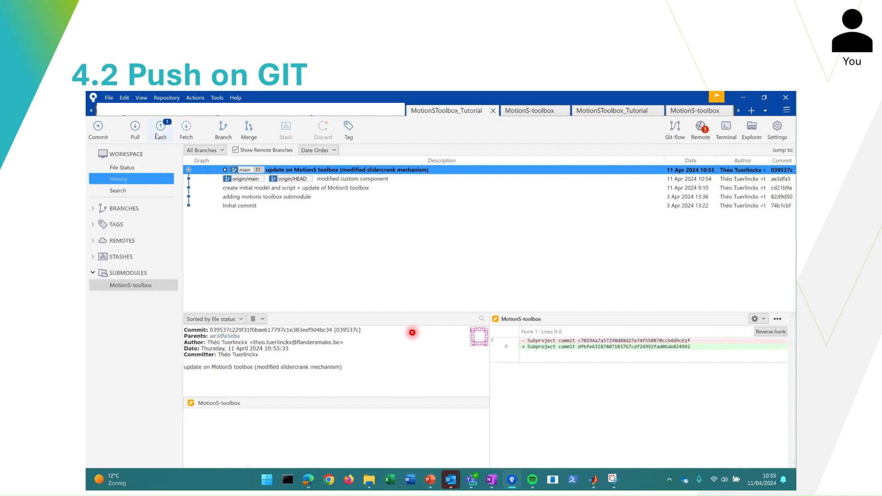
Push the submodule update commit on the tutorial repository's main branch to origin
left_click(160, 131)
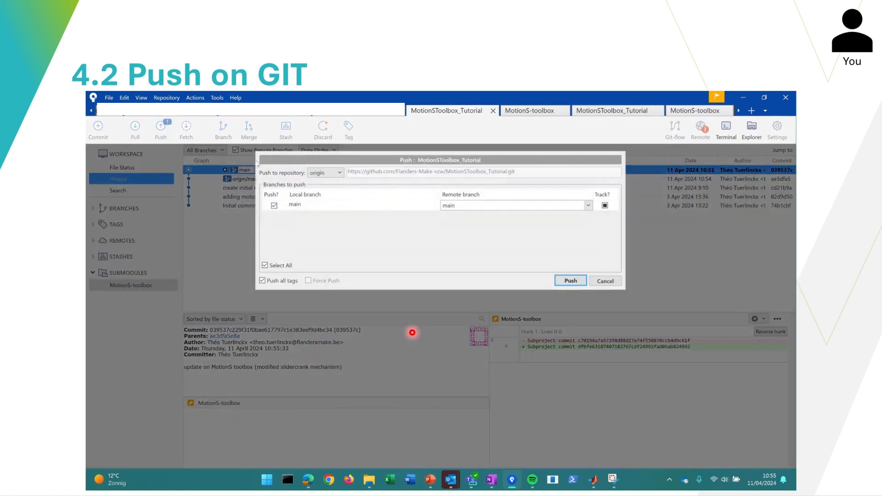
left_click(570, 280)
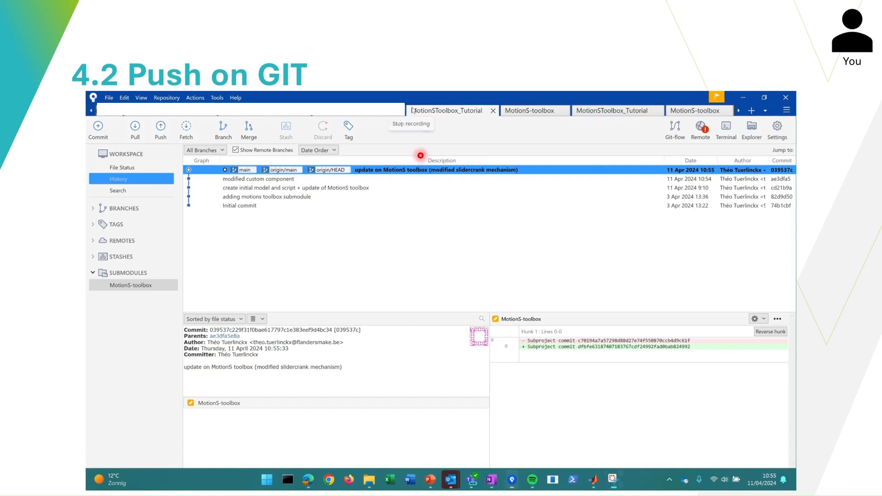
key("Right")
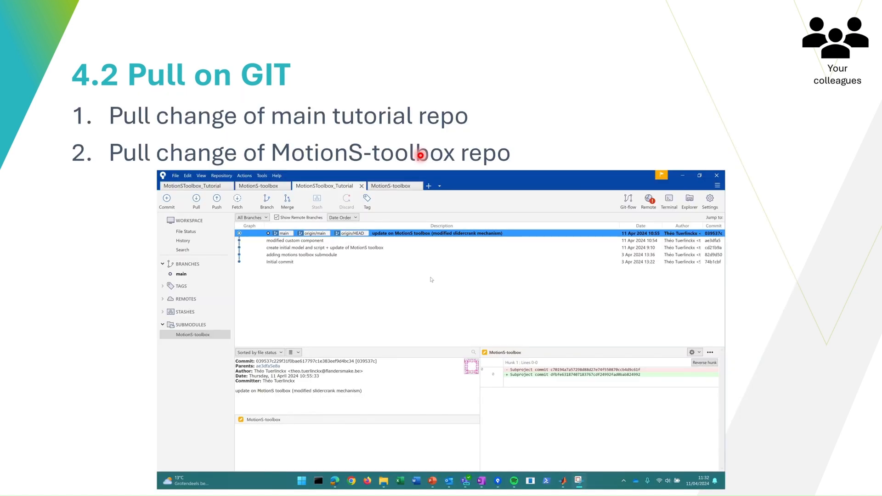